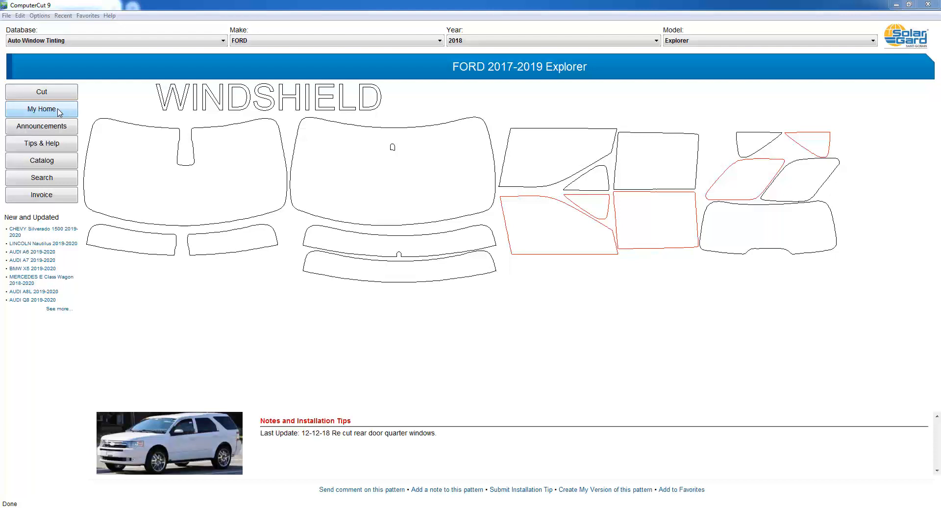
Open the member home page and bring up the account information form to review its details.
left_click(49, 109)
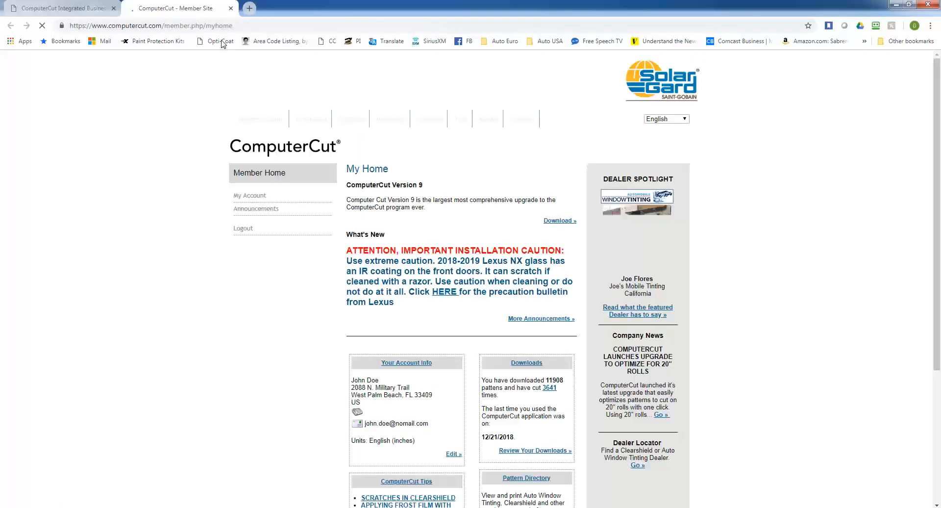
scroll(453, 312, "down", 1)
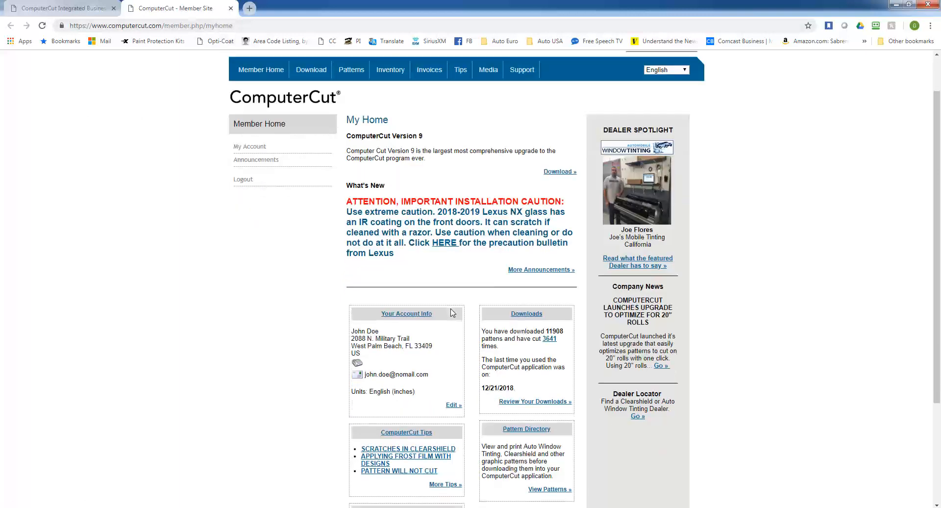
scroll(453, 312, "down", 1)
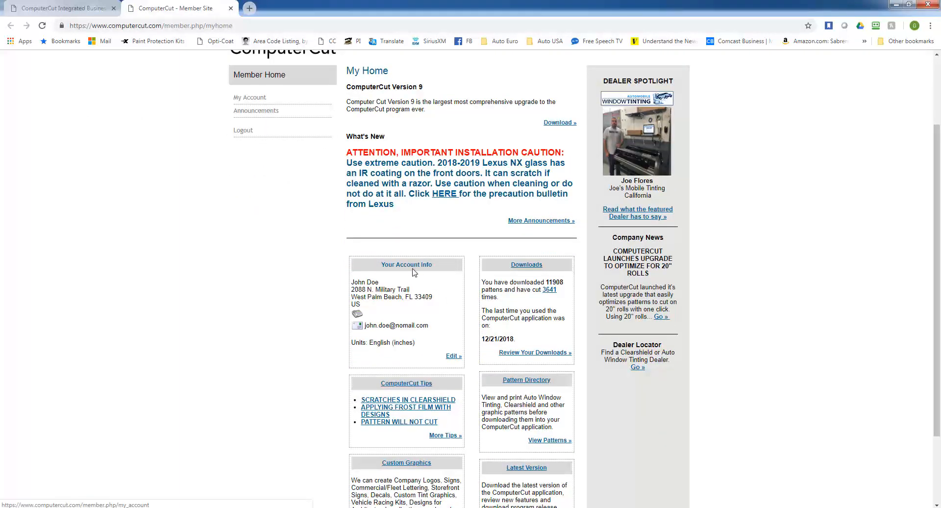
left_click(411, 270)
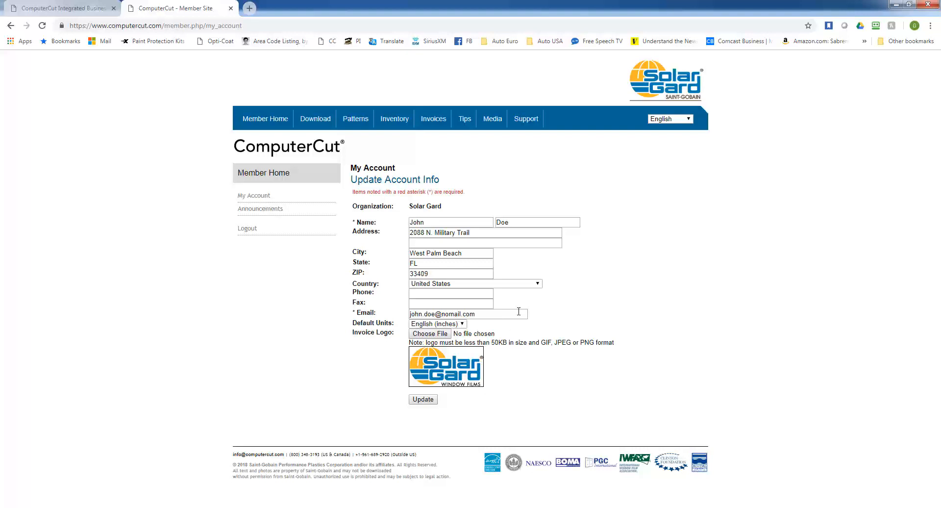
Access Inventory Management by entering the account password.
left_click(392, 123)
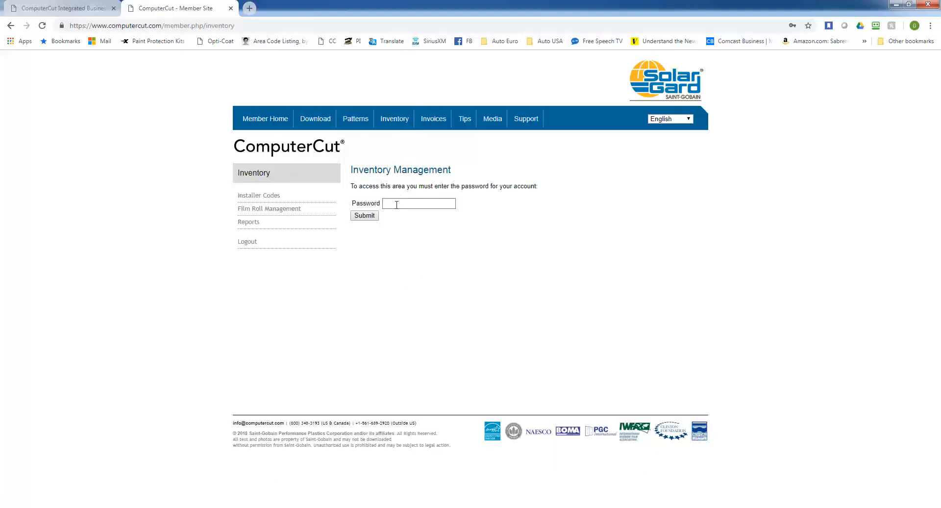
left_click(396, 205)
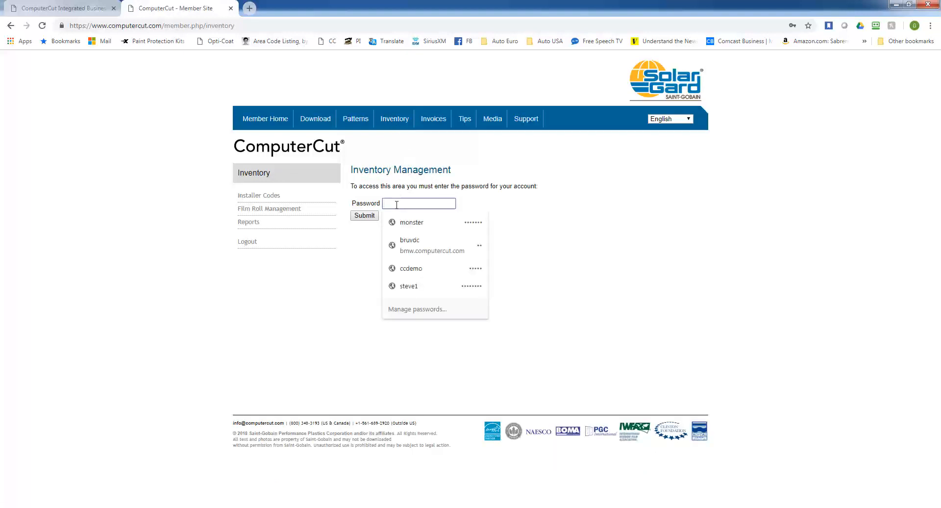
type("••••")
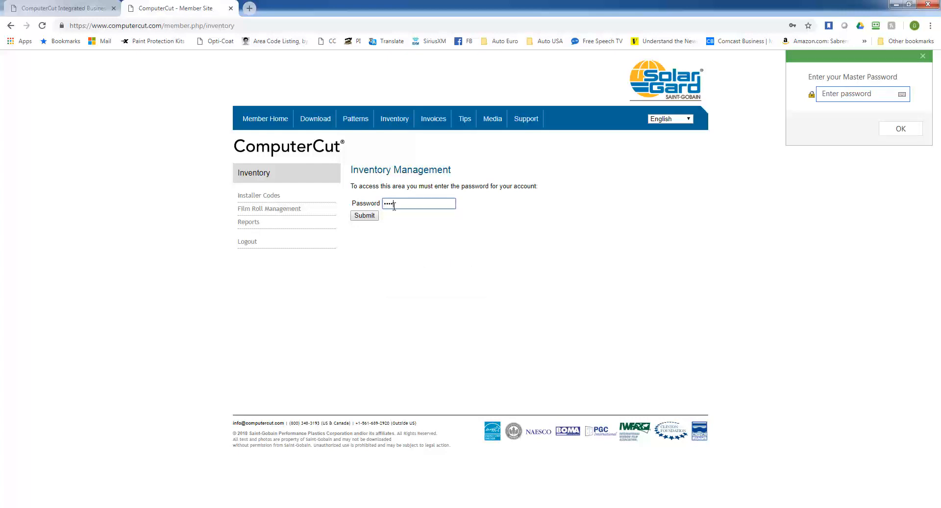
left_click(365, 216)
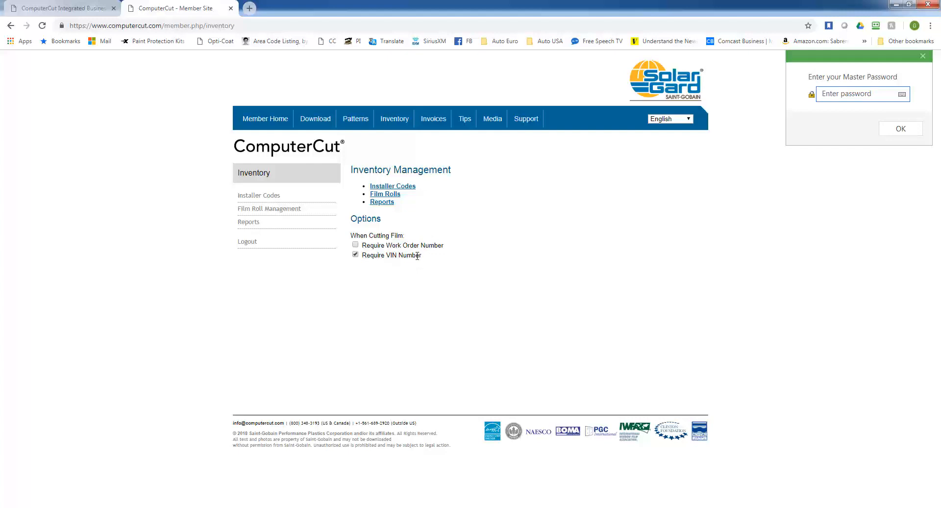
Review the existing installer's name and code entry, and submit it without edits.
left_click(406, 188)
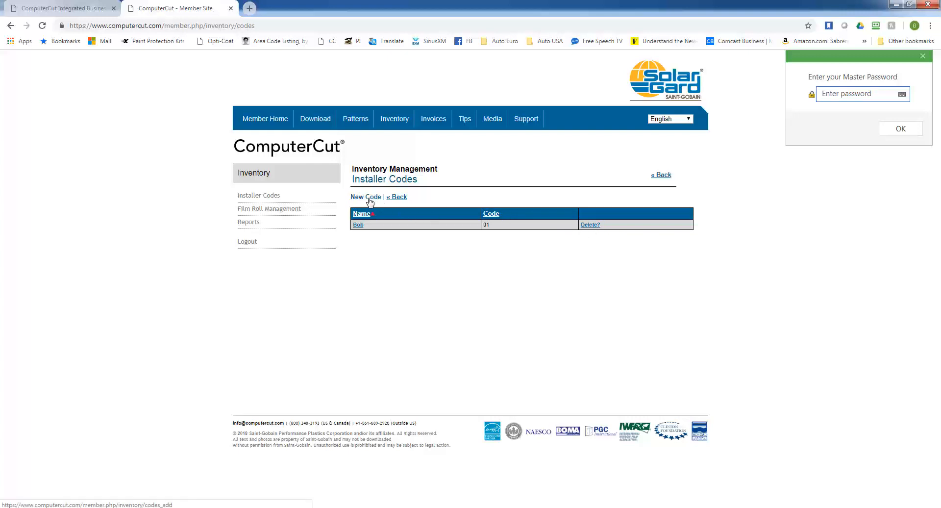
left_click(358, 225)
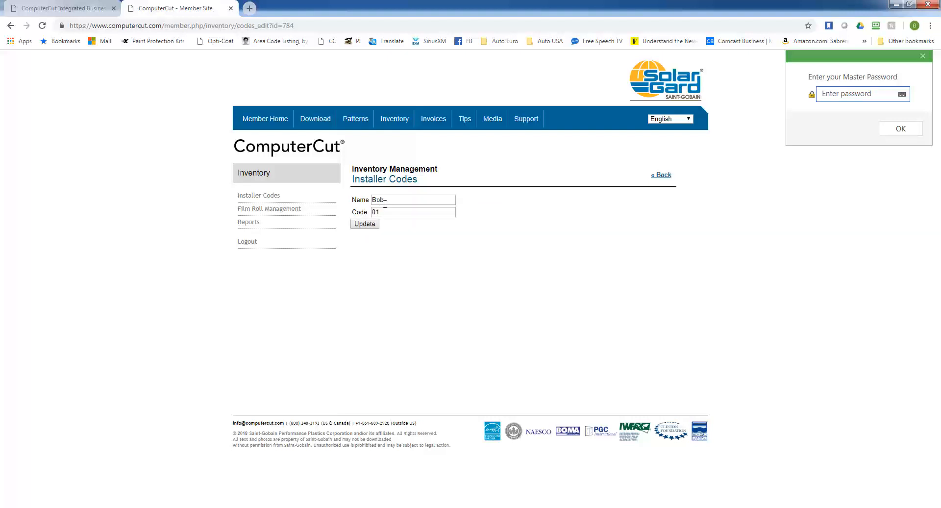
left_click(370, 224)
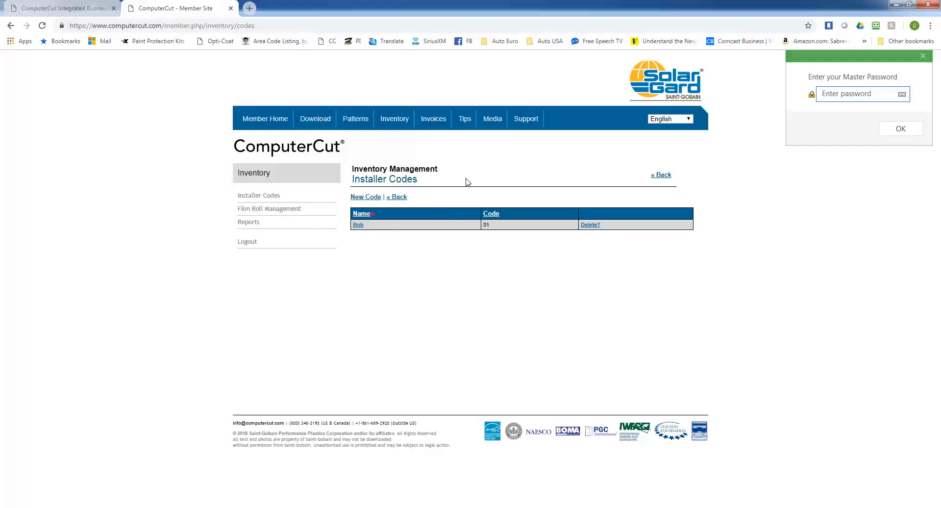
Review the HPC32 film roll's settings, submit them without edits, and return to the inventory overview.
left_click(389, 124)
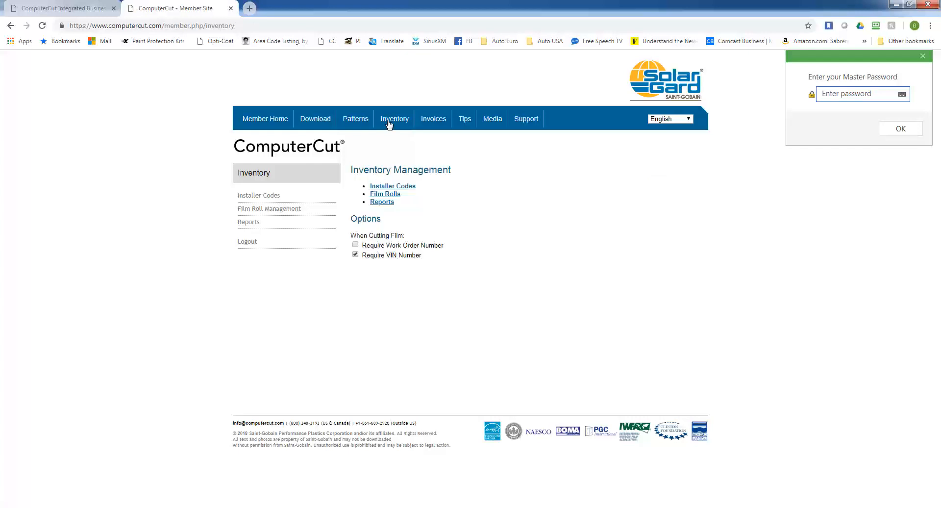
left_click(392, 195)
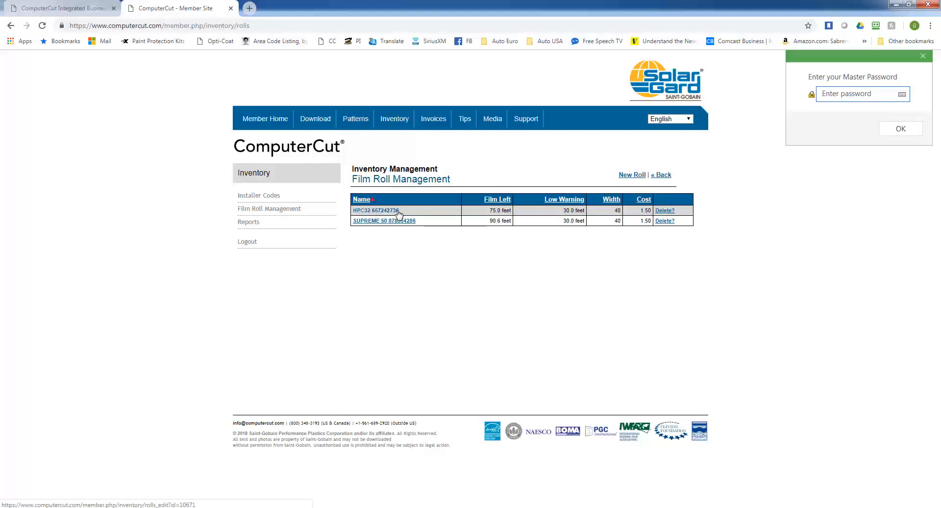
left_click(434, 212)
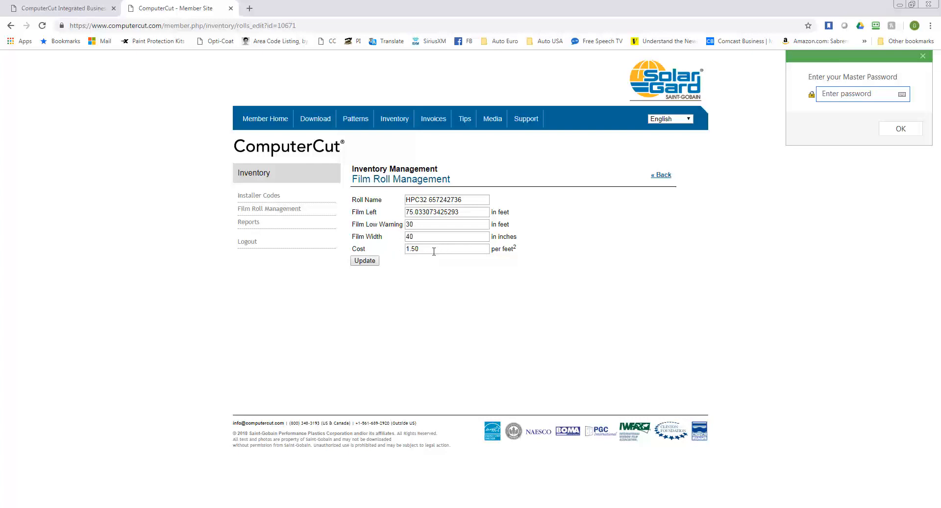
left_click(373, 263)
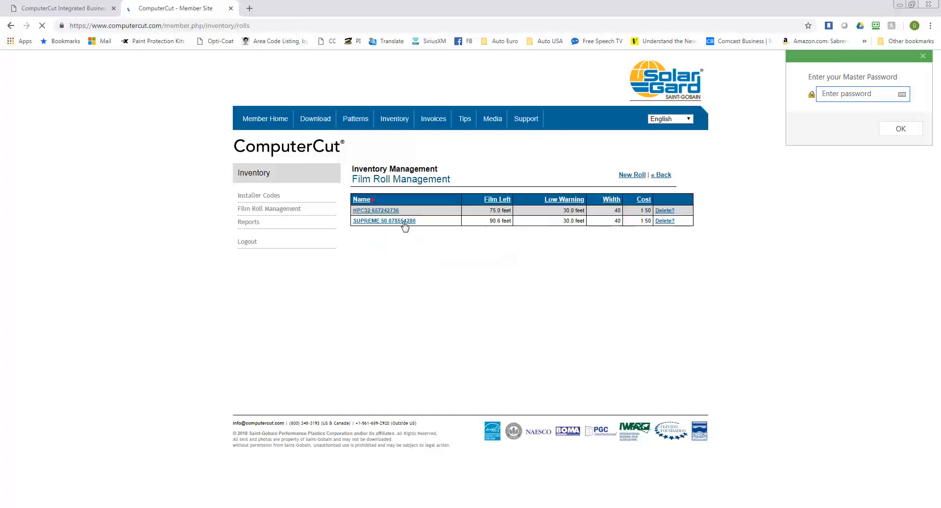
left_click(394, 121)
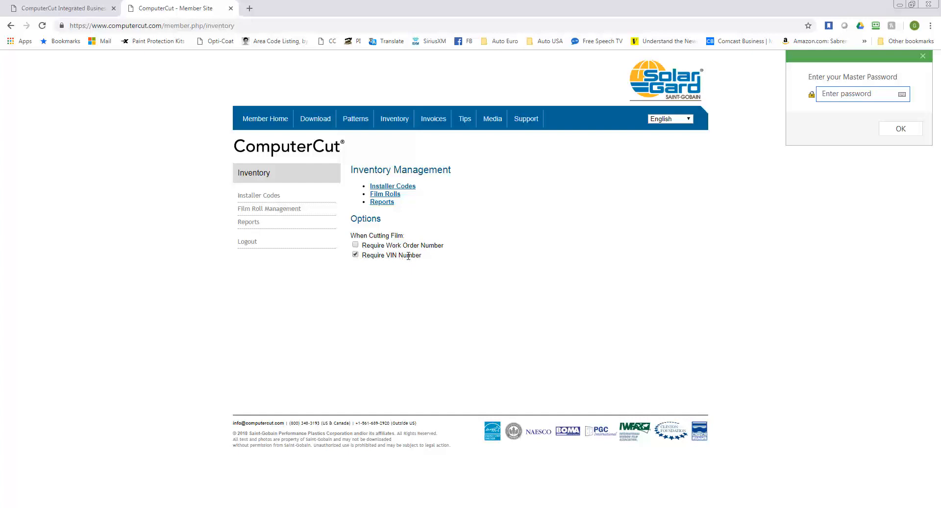
Switch to ComputerCut 9 and load both large front door window patterns of the Ford Explorer into the plotter.
left_click(338, 507)
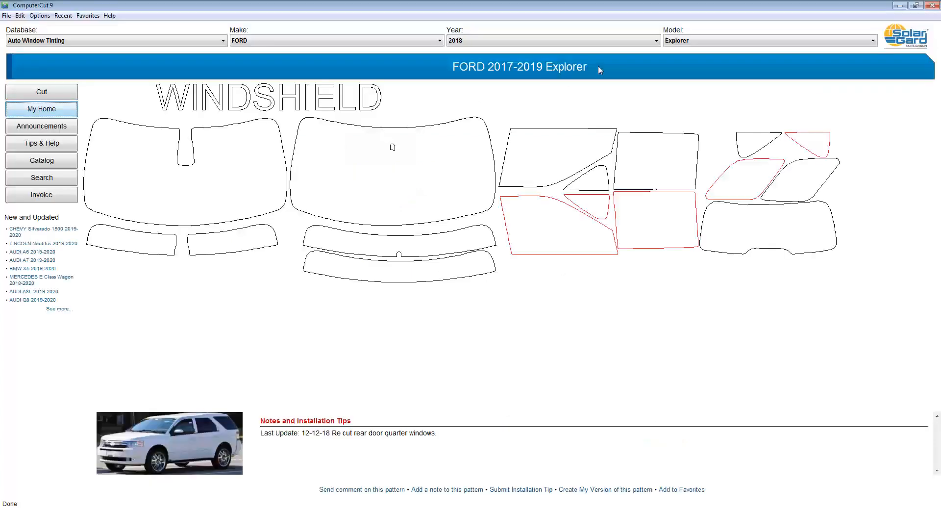
left_click(543, 221)
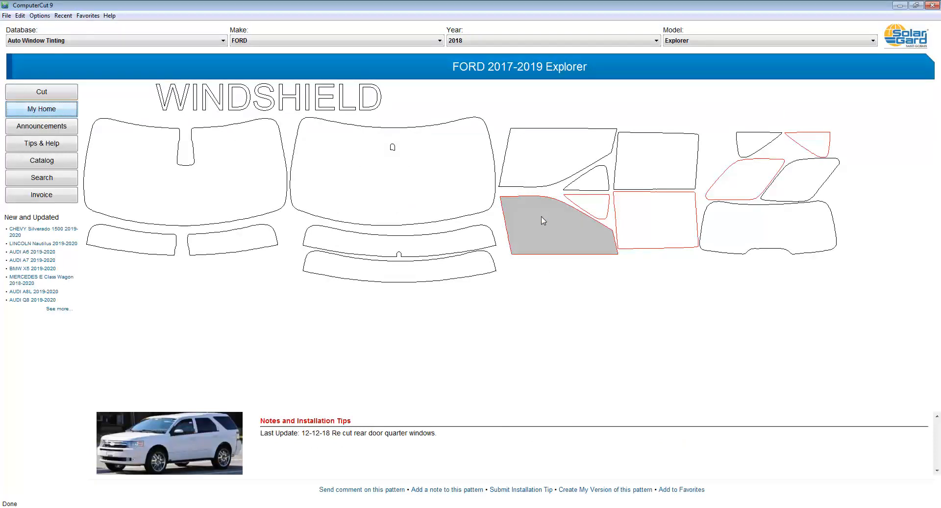
left_click(539, 178)
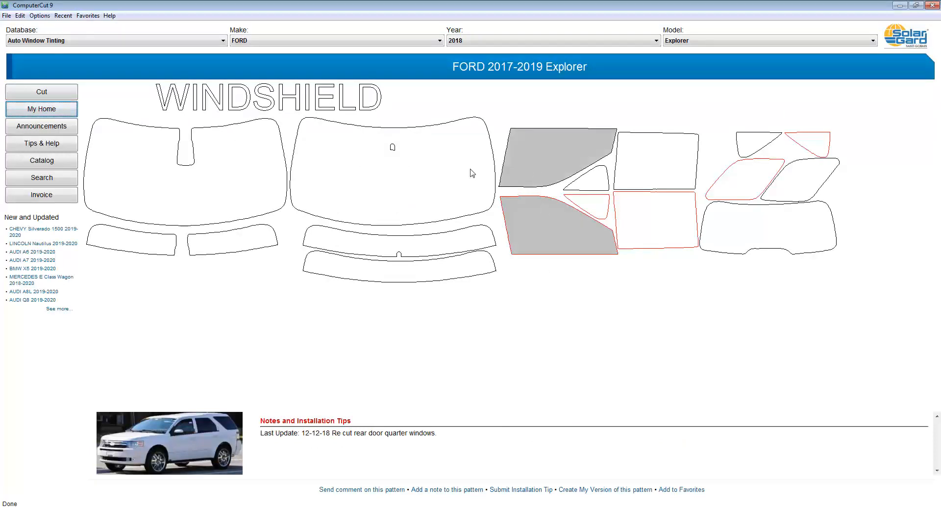
left_click(49, 92)
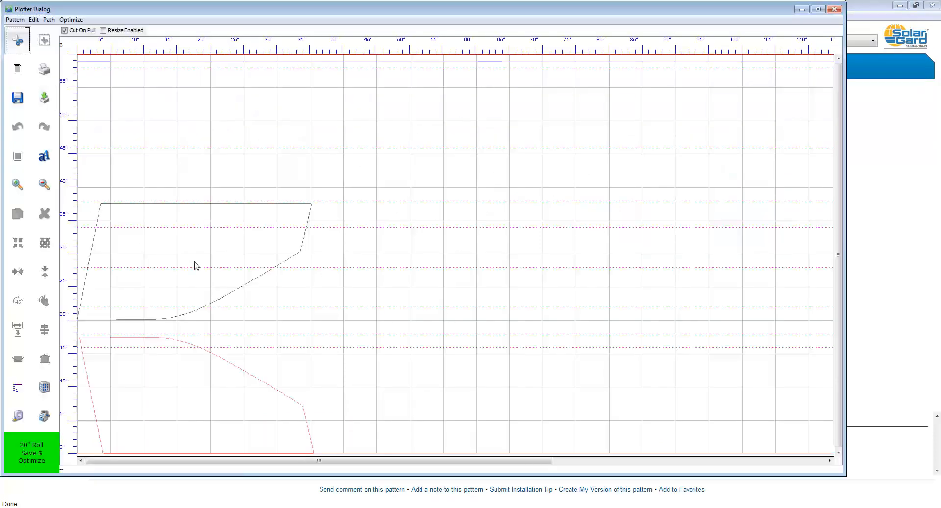
Cut the loaded patterns from the SUPREME 50 film roll, filling in the required cut details.
left_click(22, 41)
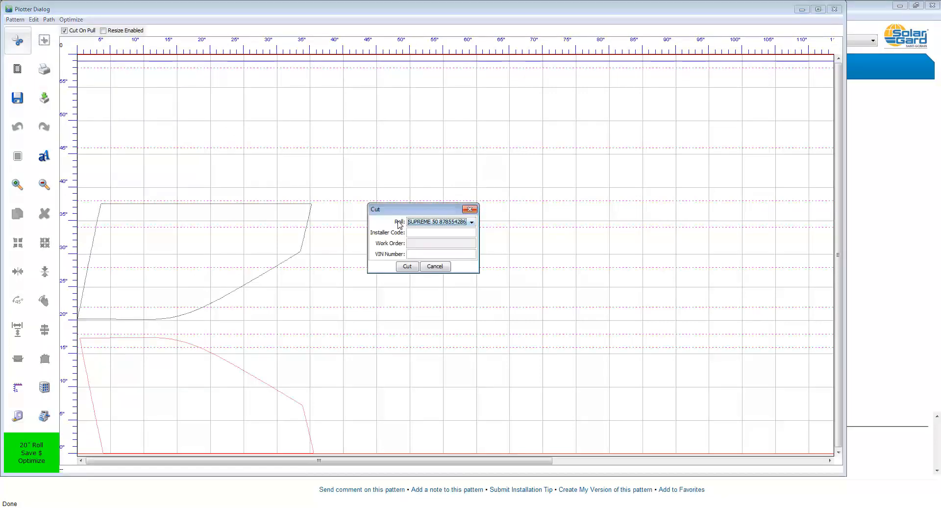
left_click(472, 223)
left_click(472, 223)
left_click(422, 233)
left_click(405, 267)
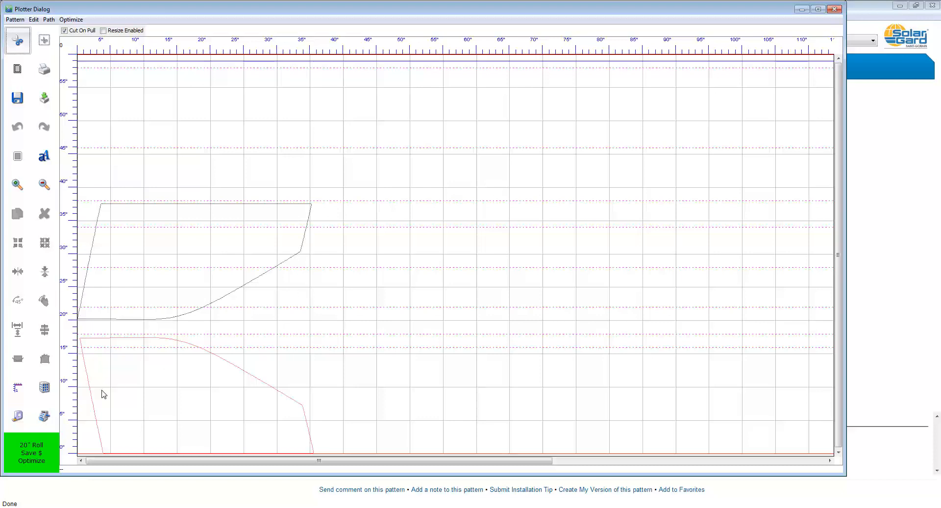
Create an invoice for the 2017-2019 Ford Explorer patterns and copy the SUPREME 50 film into the second description line.
left_click(52, 419)
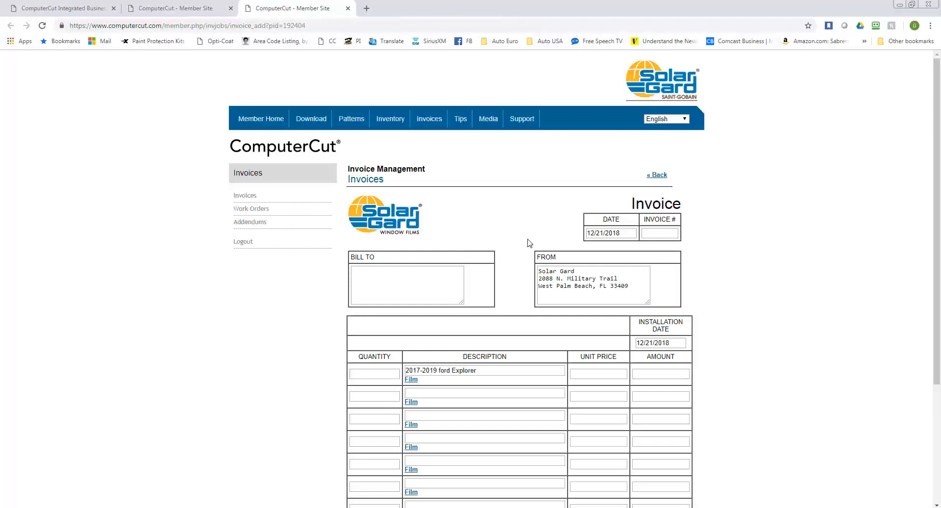
scroll(529, 242, "down", 2)
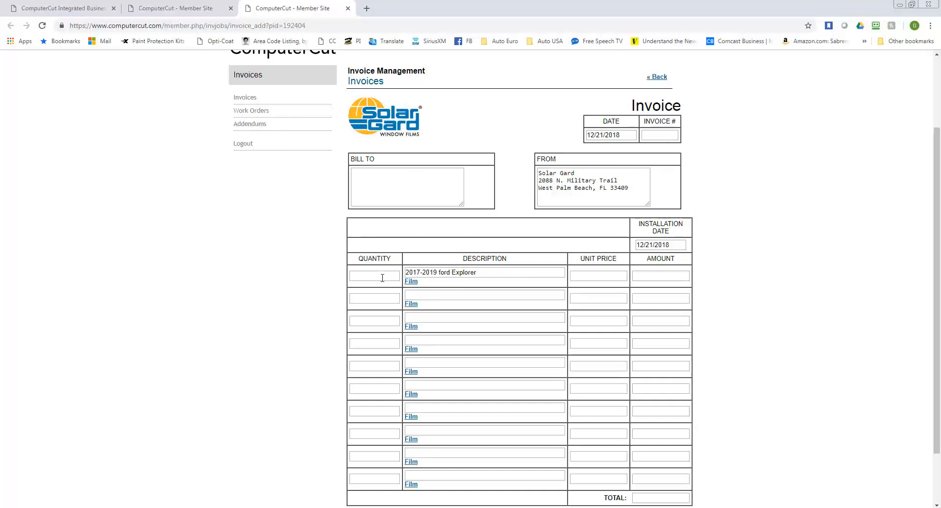
left_click(411, 304)
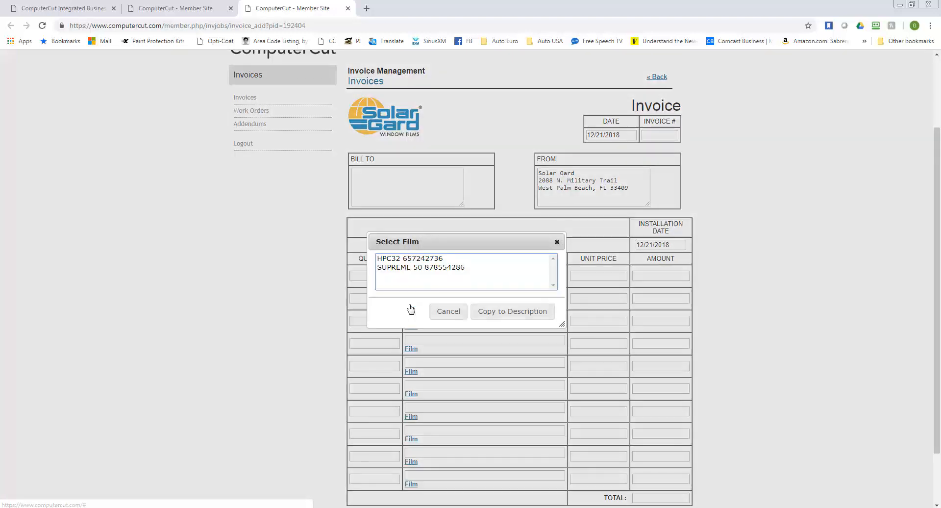
left_click(410, 268)
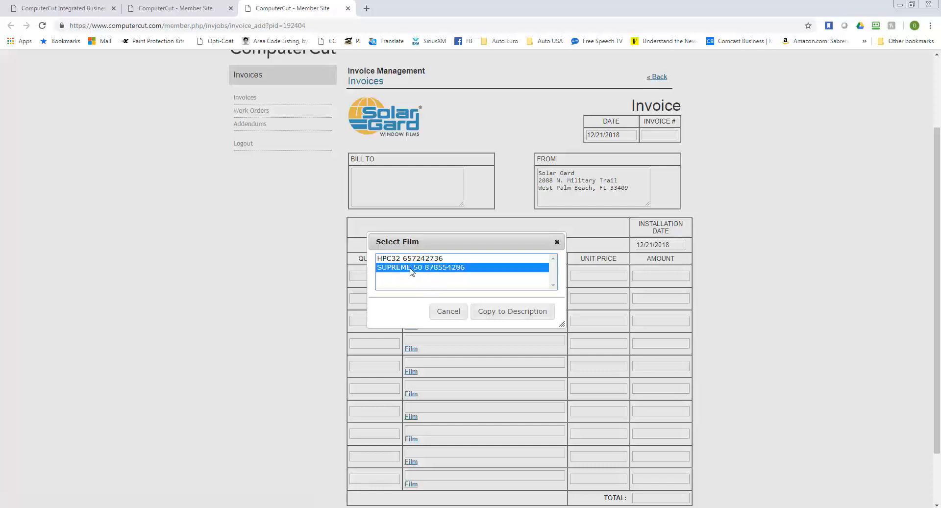
left_click(501, 311)
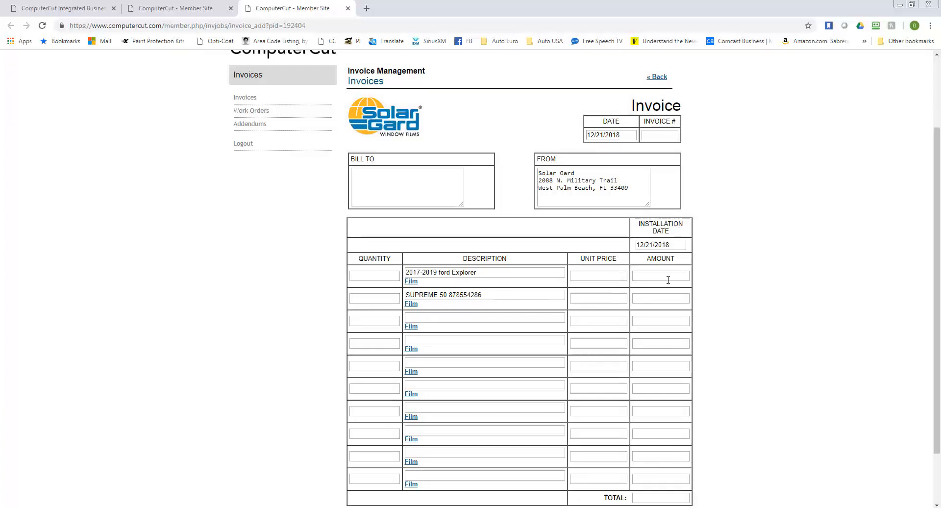
Save the invoice and reopen the last 12/21/2018 entry in the invoice list.
scroll(668, 292, "down", 2)
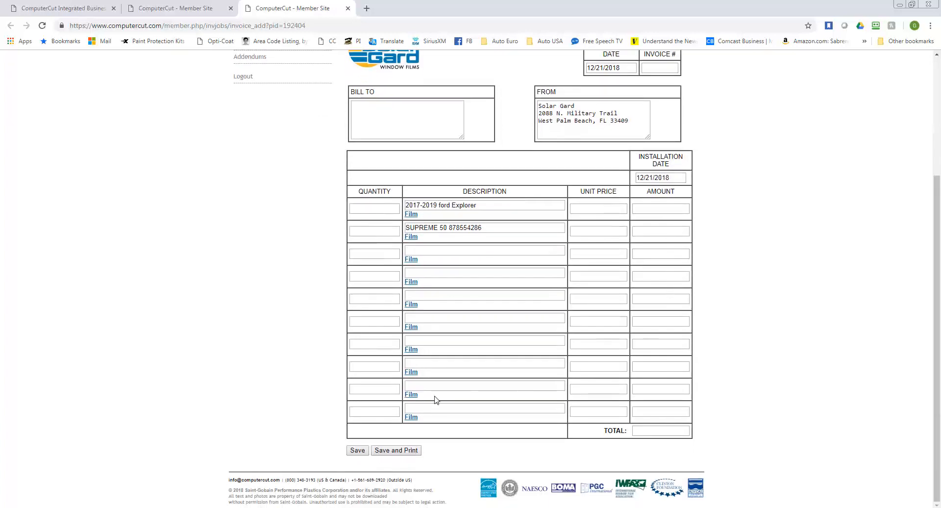
left_click(358, 450)
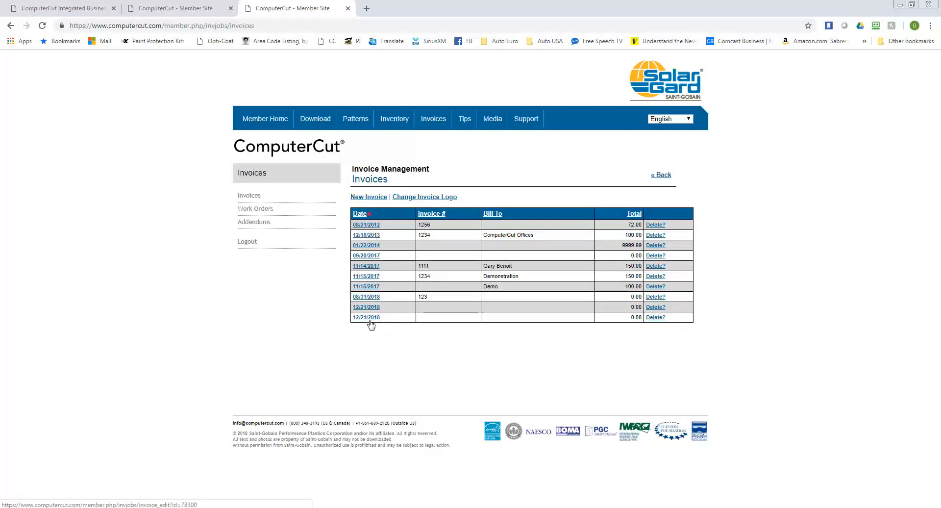
left_click(370, 319)
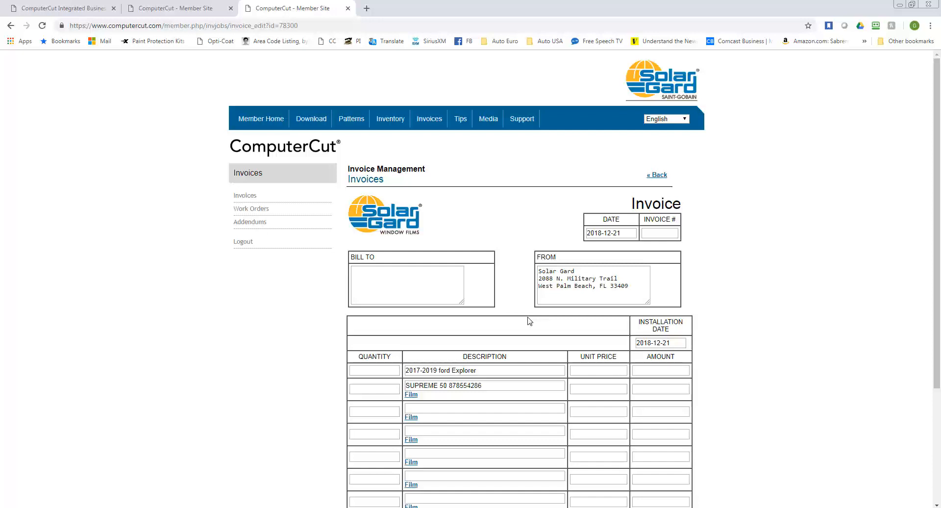
Run the Film Utilization By Roll inventory report for 12/14/2018 to 12/21/2018.
left_click(387, 125)
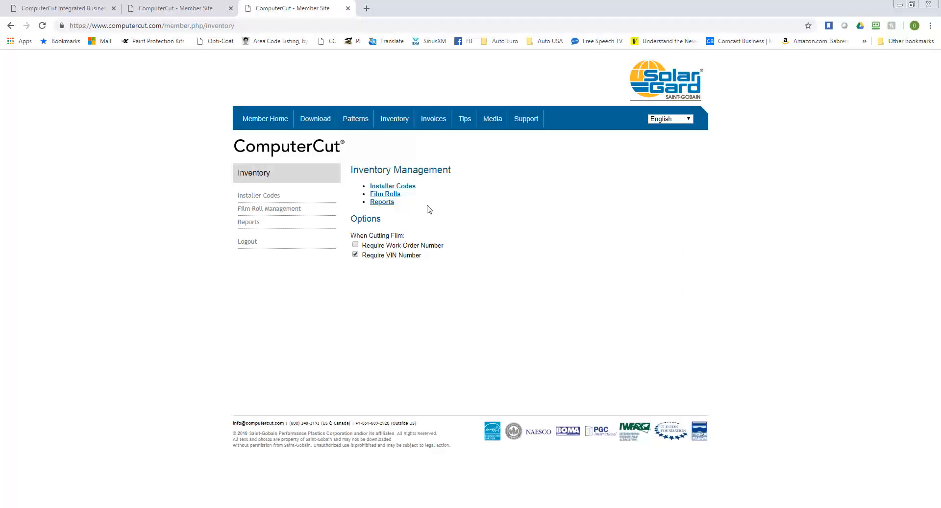
left_click(382, 205)
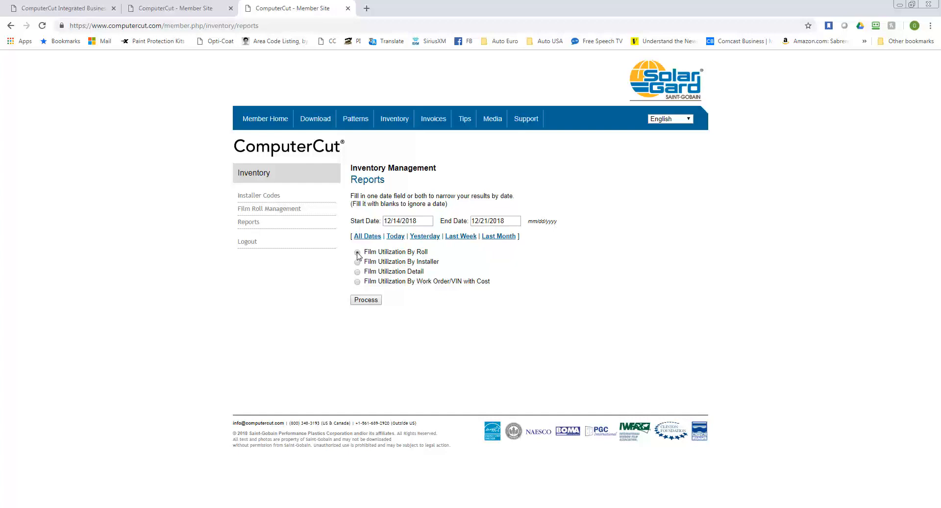
left_click(358, 252)
left_click(363, 299)
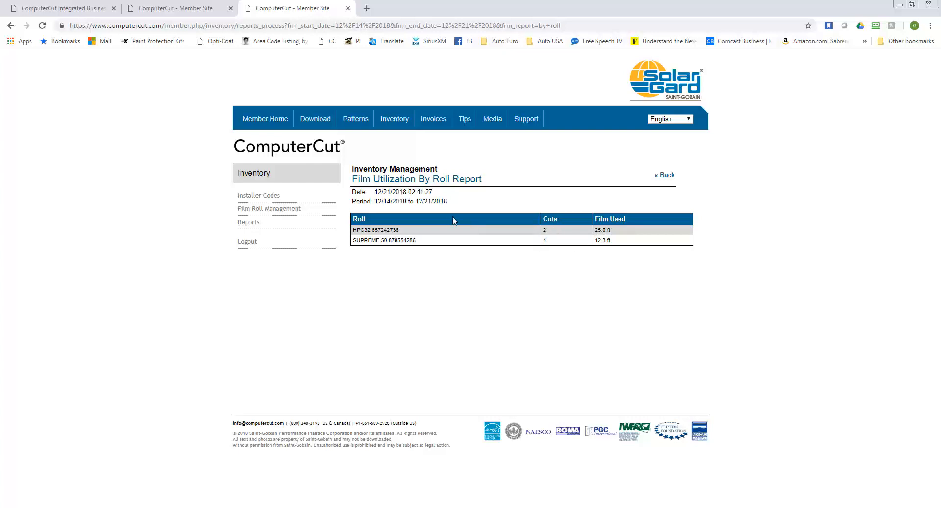
Return to the report options and run the Film Utilization By Installer report for the same period.
left_click(666, 176)
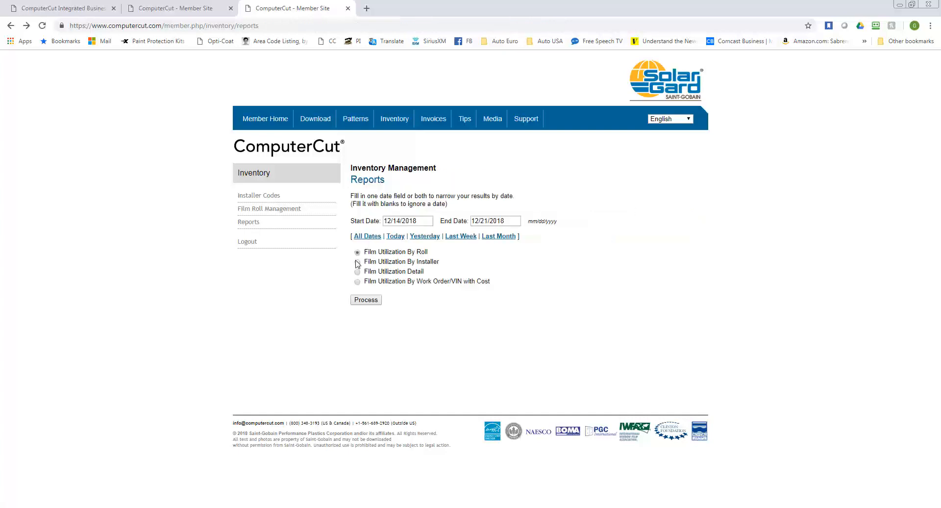
left_click(357, 261)
left_click(363, 301)
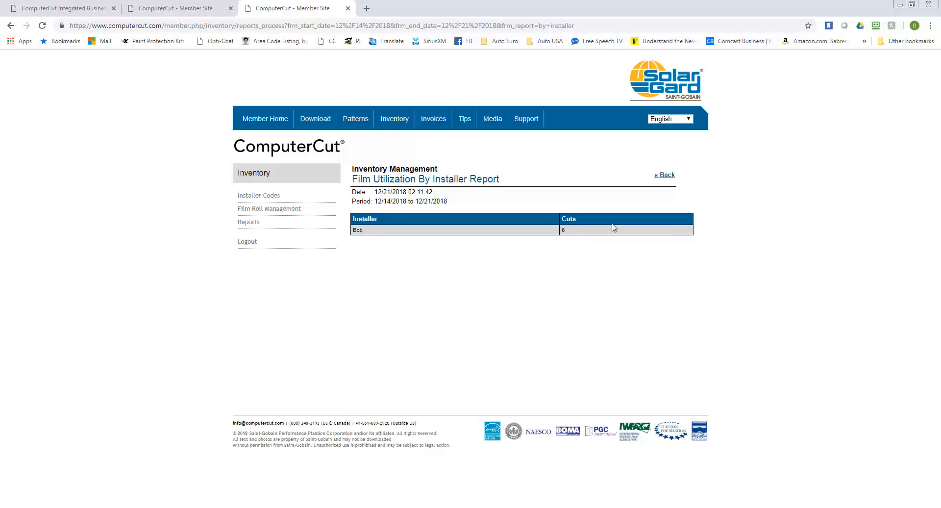
Run the Film Utilization Detail report and the Film Utilization By Work Order/VIN with Cost report for 12/14/2018 to 12/21/2018.
left_click(666, 176)
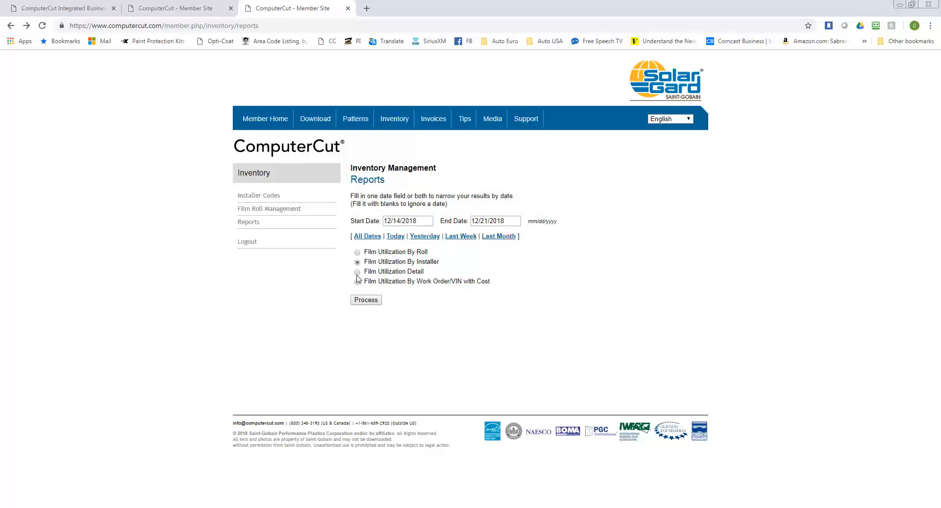
left_click(368, 300)
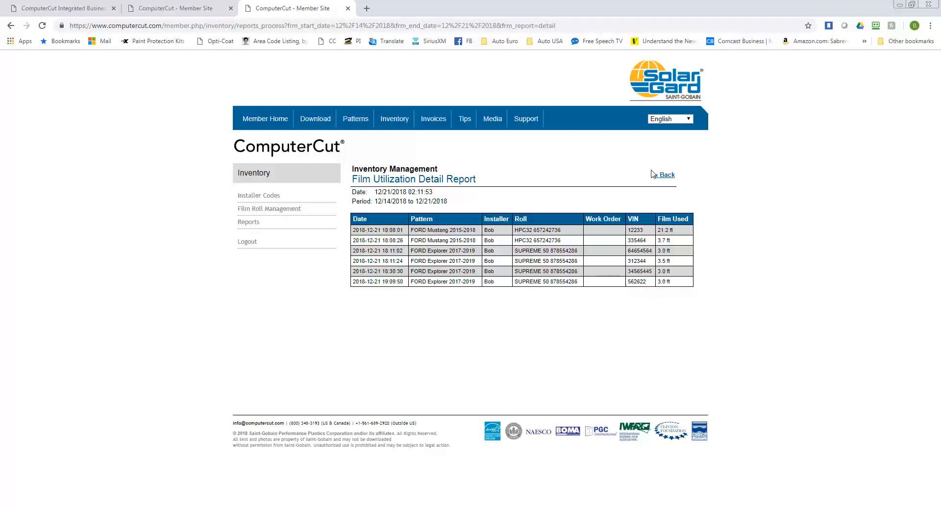
left_click(667, 175)
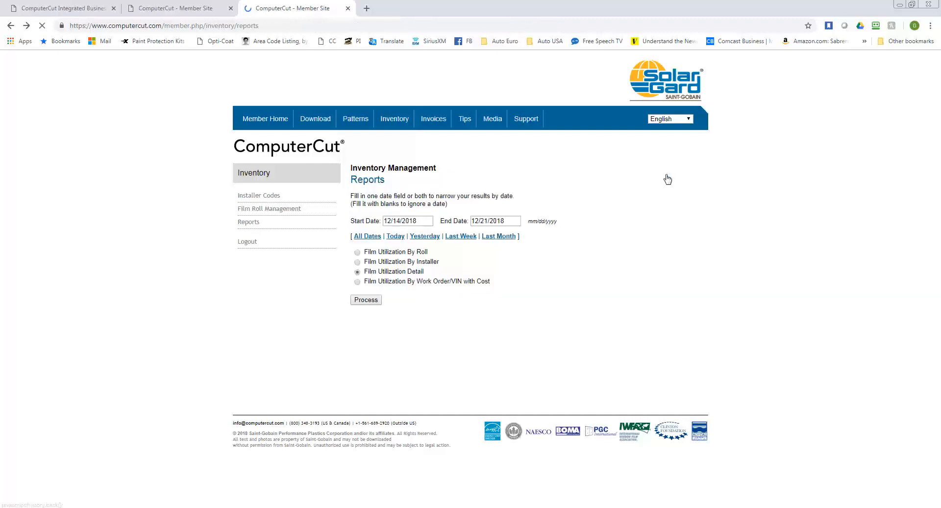
left_click(367, 300)
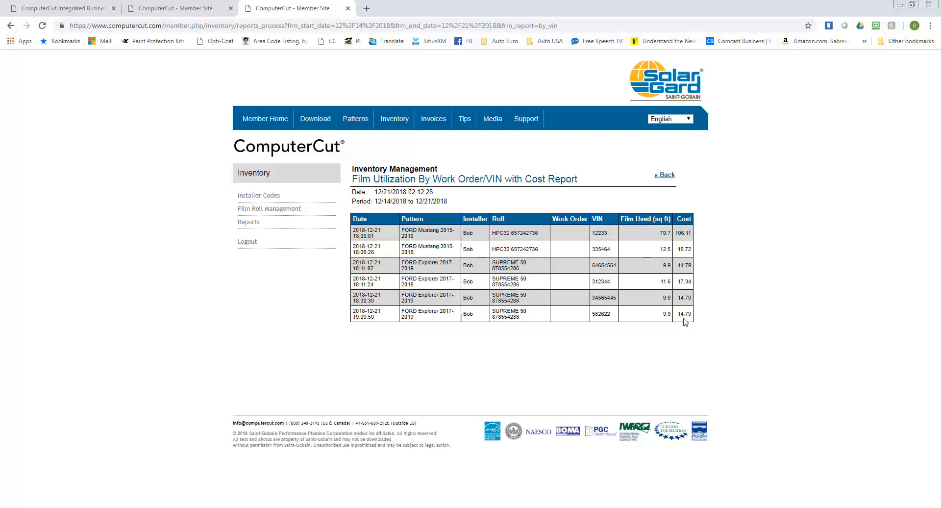
Return to the inventory management overview and open the list of film rolls to review the remaining film.
left_click(387, 120)
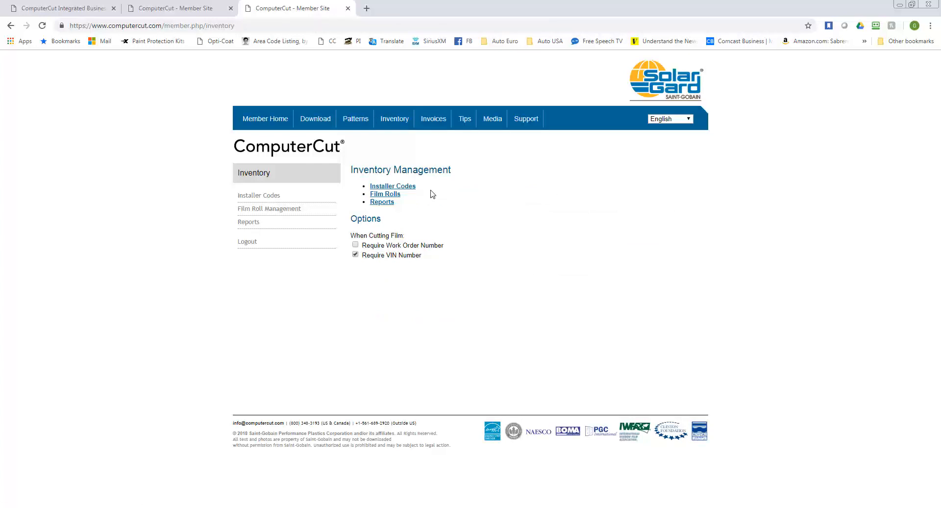
left_click(391, 196)
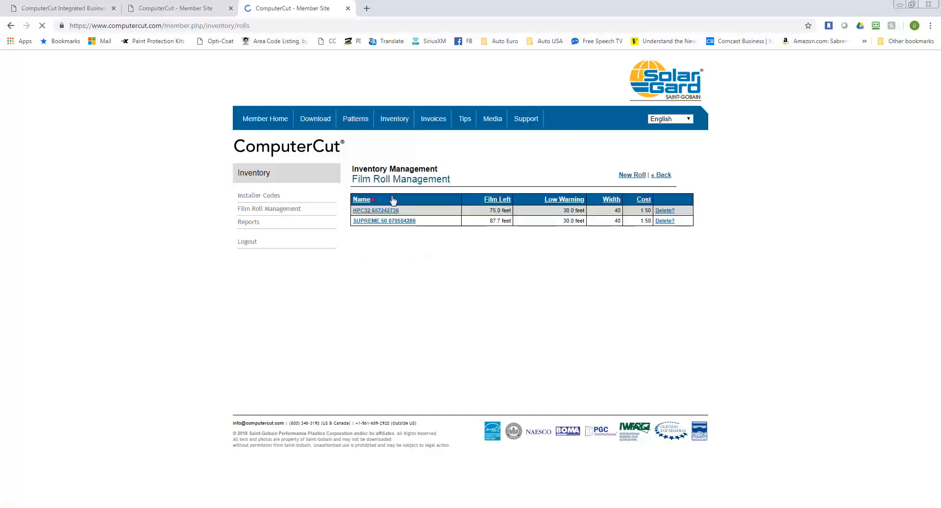